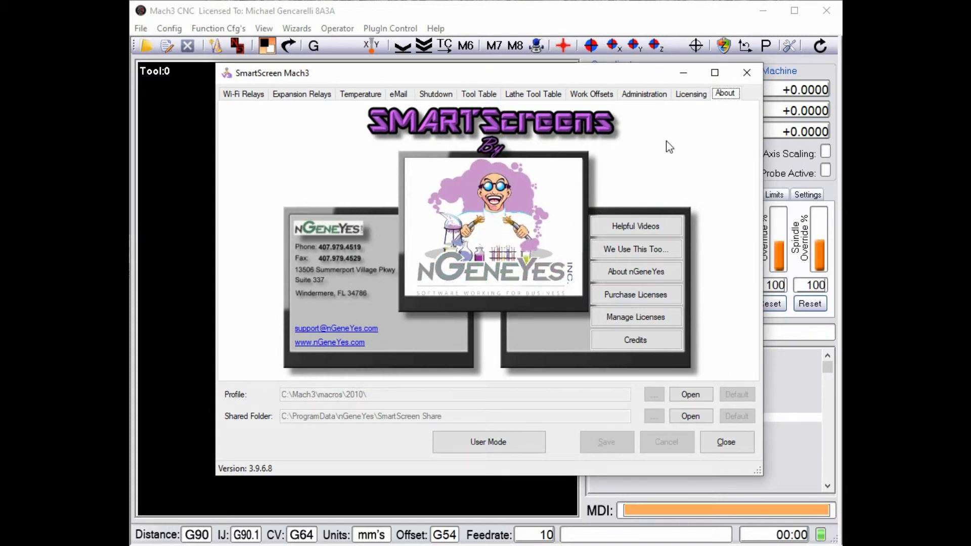
Show the Wi-Fi Relays list so SmartScreens scans for and finds 10 devices
{"action": "left_click", "coordinate": [259, 96]}
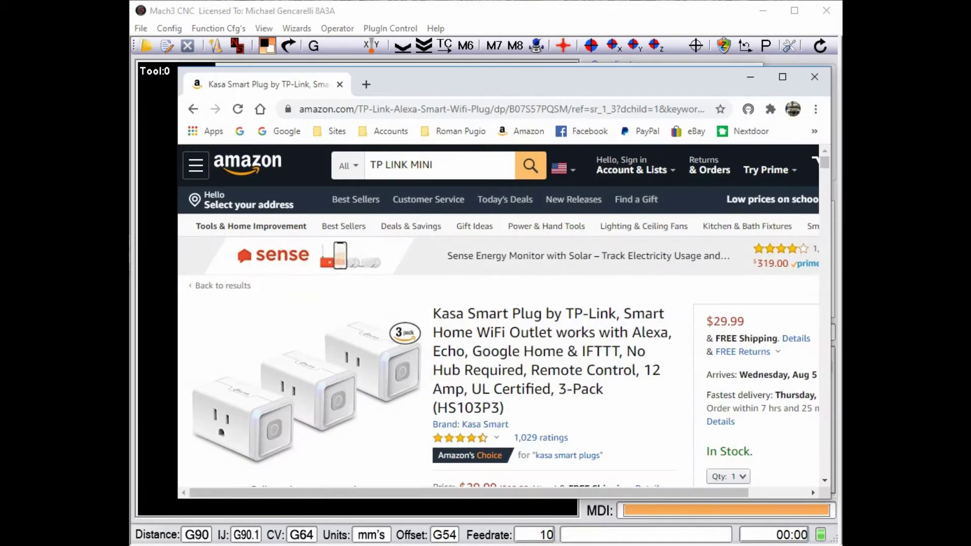
Scroll the Amazon Kasa Smart Plug 3-pack page to view its $29.99 price and purchase options
{"action": "scroll", "coordinate": [496, 400], "scroll_direction": "down", "scroll_amount": 2}
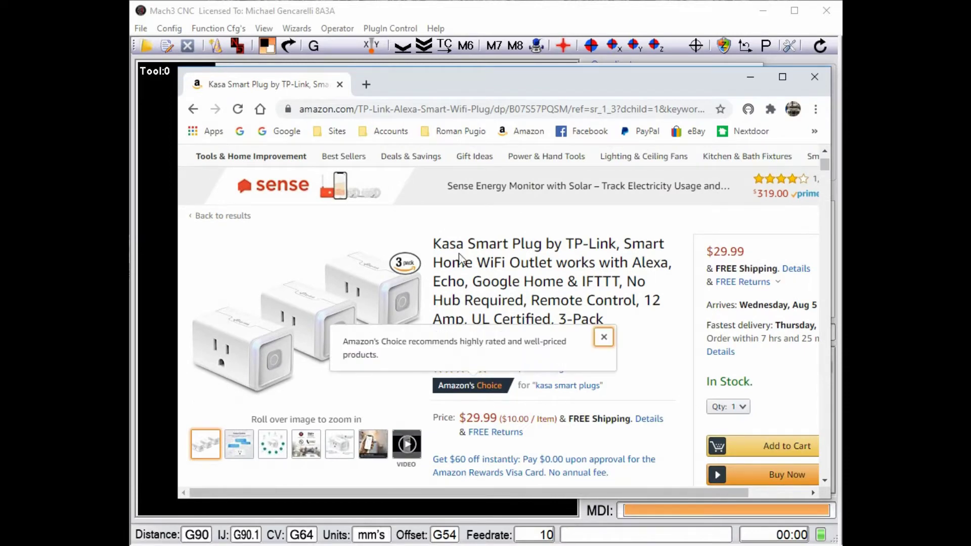
{"action": "mouse_move", "coordinate": [373, 358]}
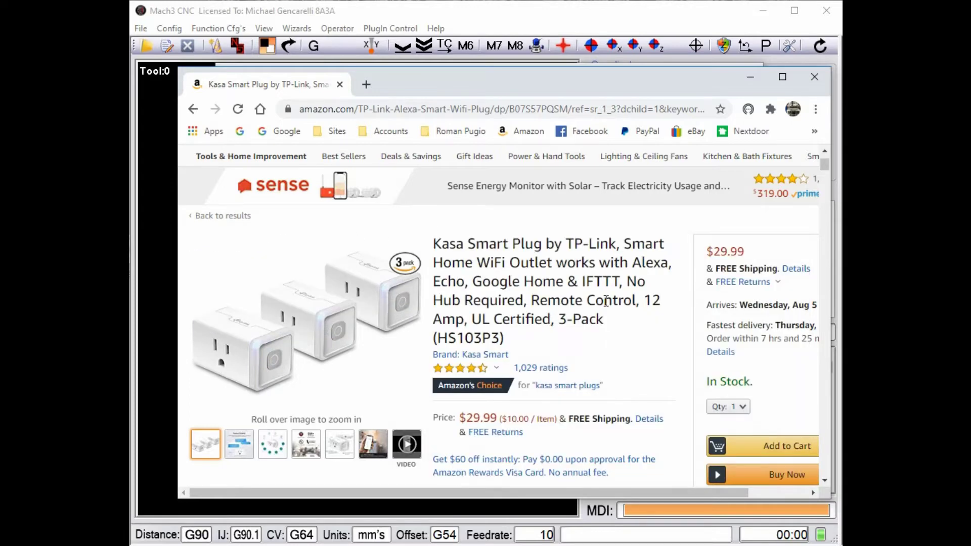
{"action": "mouse_move", "coordinate": [336, 295]}
Minimize Chrome, sort relays by Control Allowed in administrator mode, then return to user mode
{"action": "left_click", "coordinate": [747, 76]}
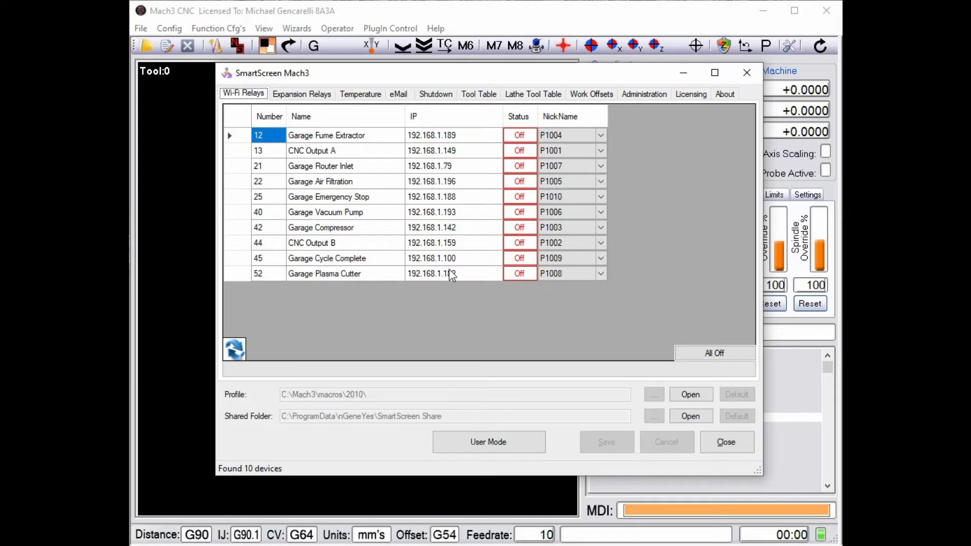
{"action": "left_click", "coordinate": [498, 442]}
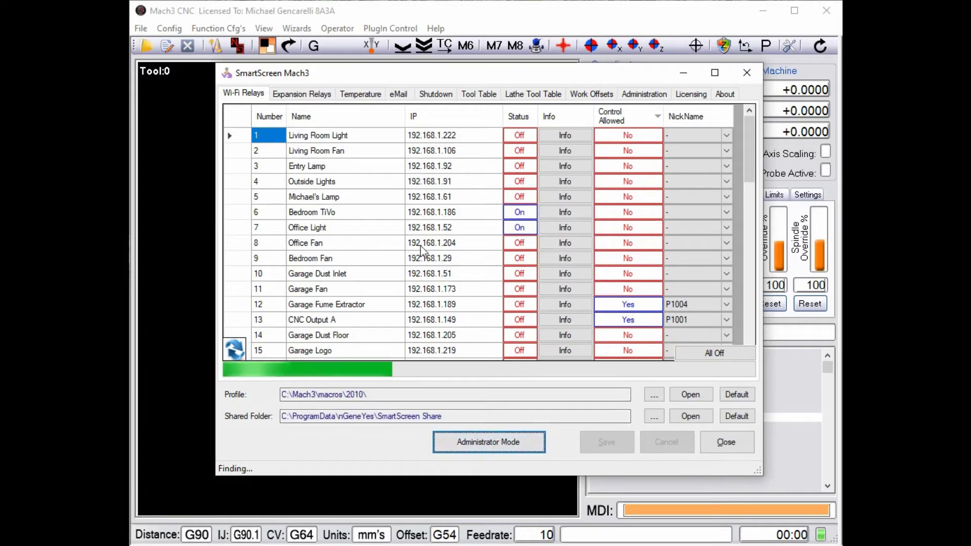
{"action": "left_click", "coordinate": [639, 124]}
{"action": "left_click", "coordinate": [639, 124]}
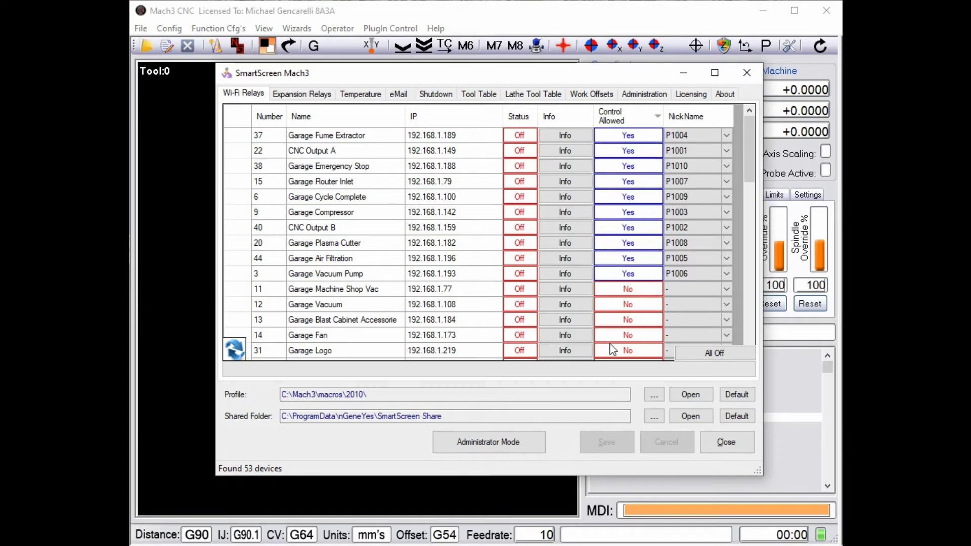
{"action": "left_click", "coordinate": [505, 437]}
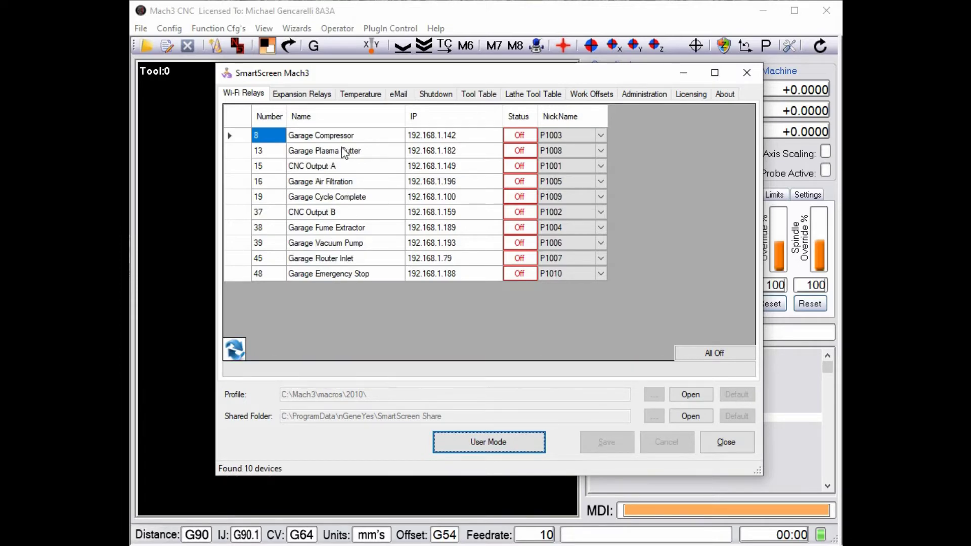
Turn the CNC Output A relay On and close the SmartScreen relay window
{"action": "left_click", "coordinate": [529, 168]}
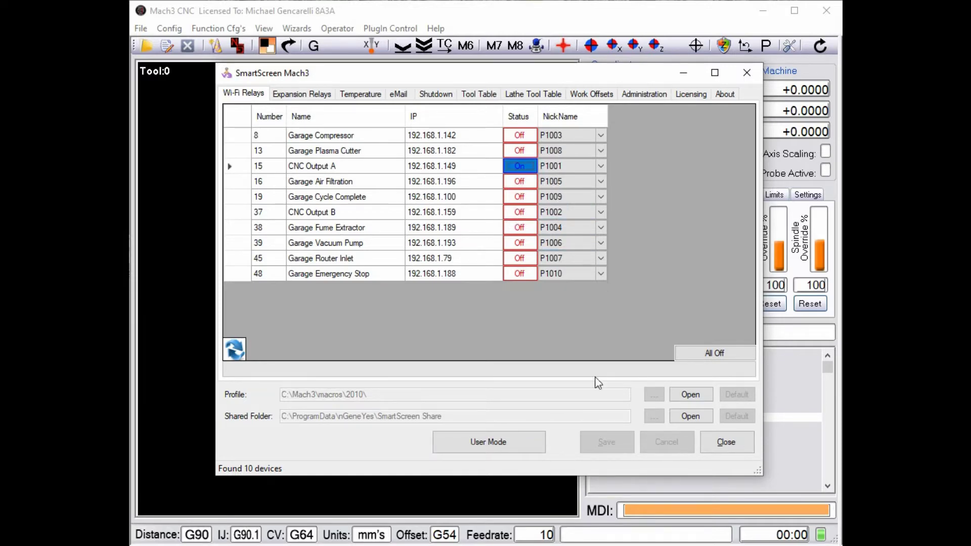
{"action": "left_click", "coordinate": [725, 443]}
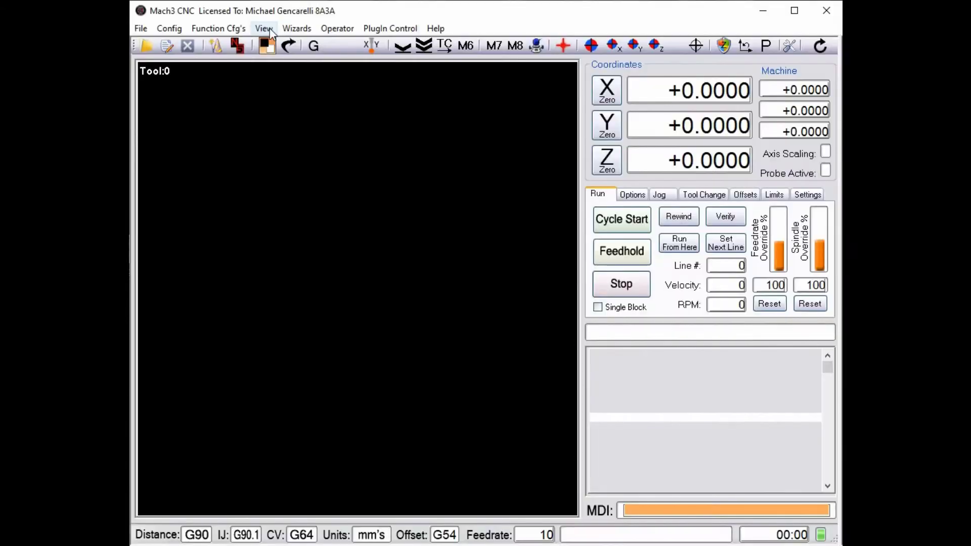
Load the 2010-SmartScreens.set screen set from the View menu
{"action": "left_click", "coordinate": [269, 30]}
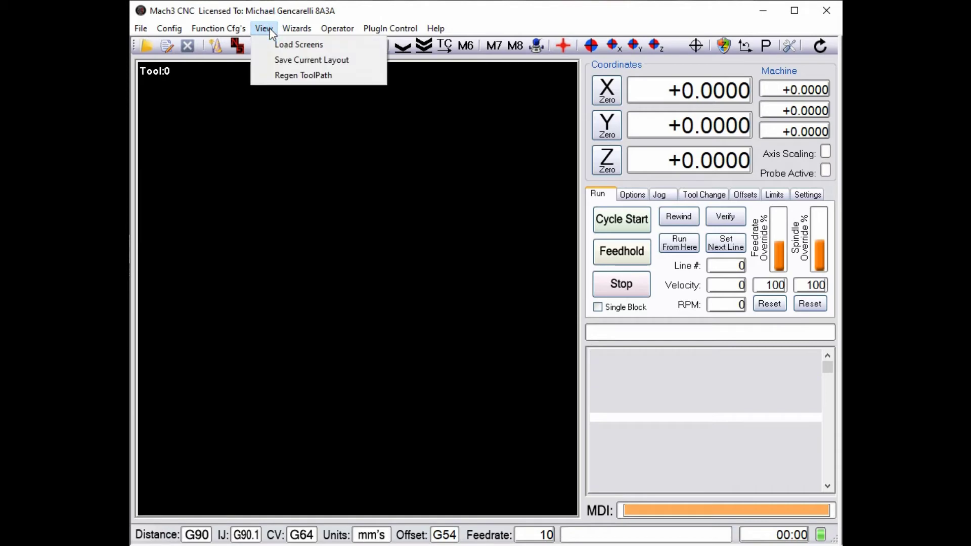
{"action": "left_click", "coordinate": [276, 46]}
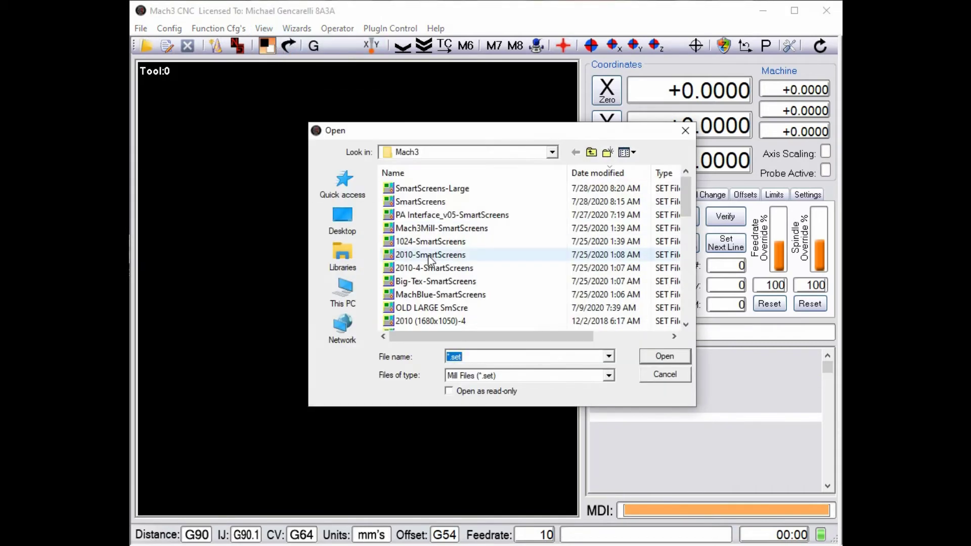
{"action": "left_click", "coordinate": [436, 255]}
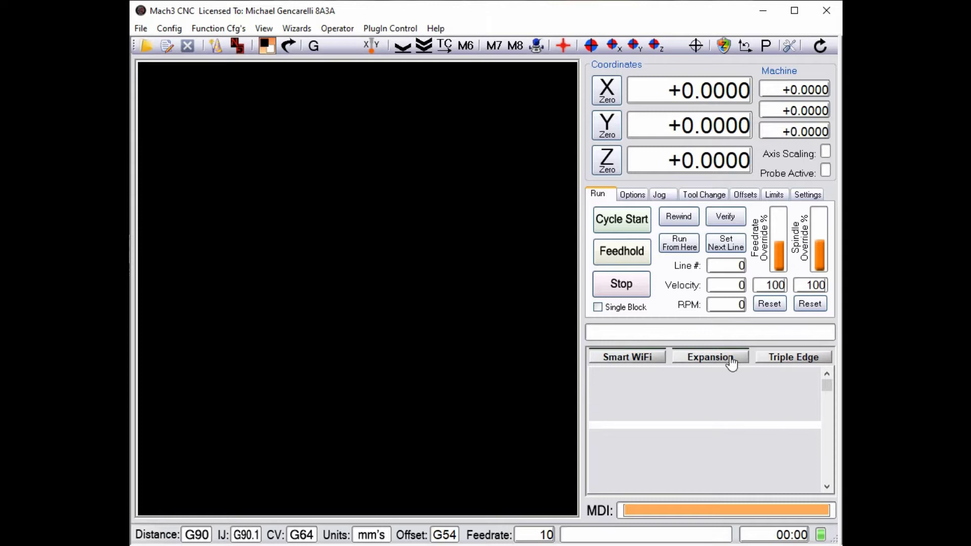
{"action": "left_click", "coordinate": [635, 361]}
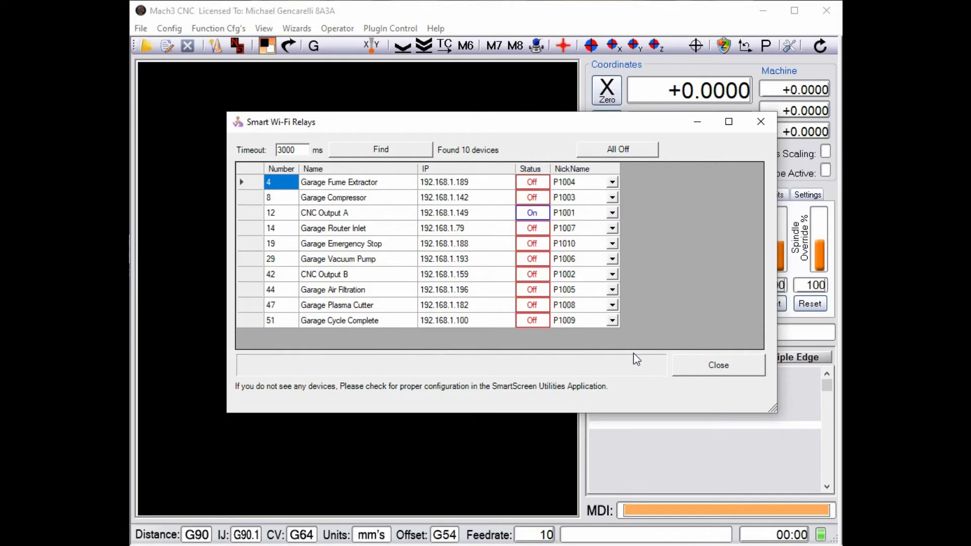
{"action": "left_click", "coordinate": [535, 213]}
{"action": "left_click", "coordinate": [715, 371]}
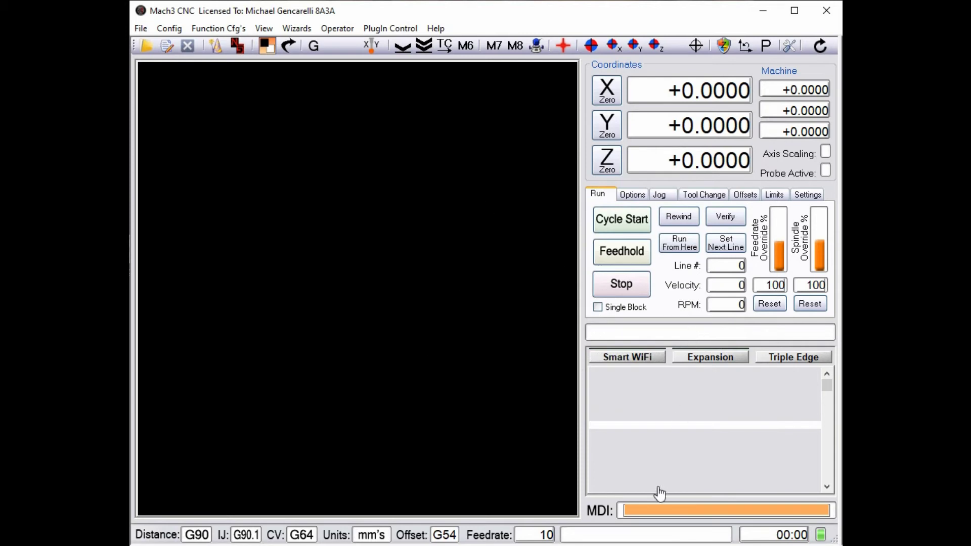
Run M490 P1001 as an MDI command, then recheck the Smart Wi-Fi list showing 10 relays Off
{"action": "left_click", "coordinate": [666, 510]}
{"action": "type", "text": "m"}
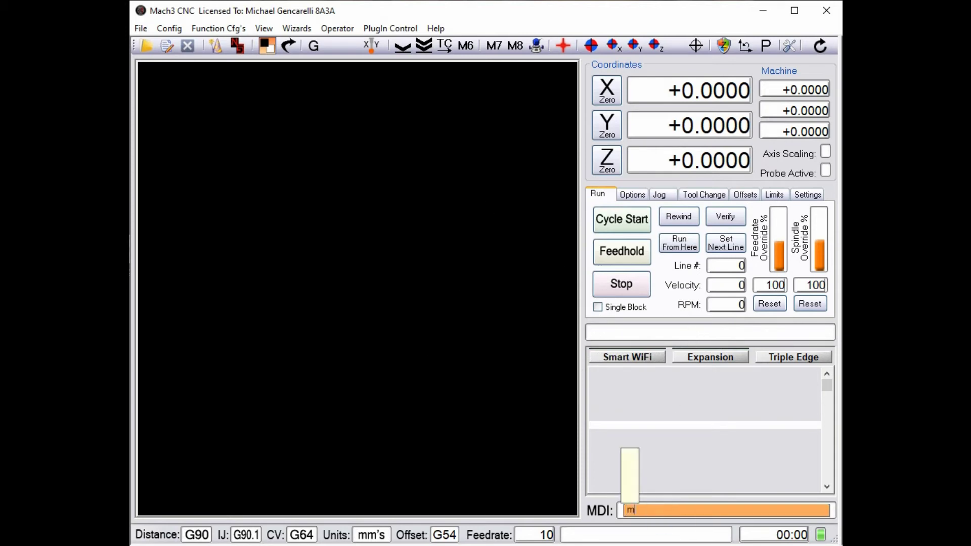
{"action": "type", "text": "490 p1001"}
{"action": "key", "text": "Return"}
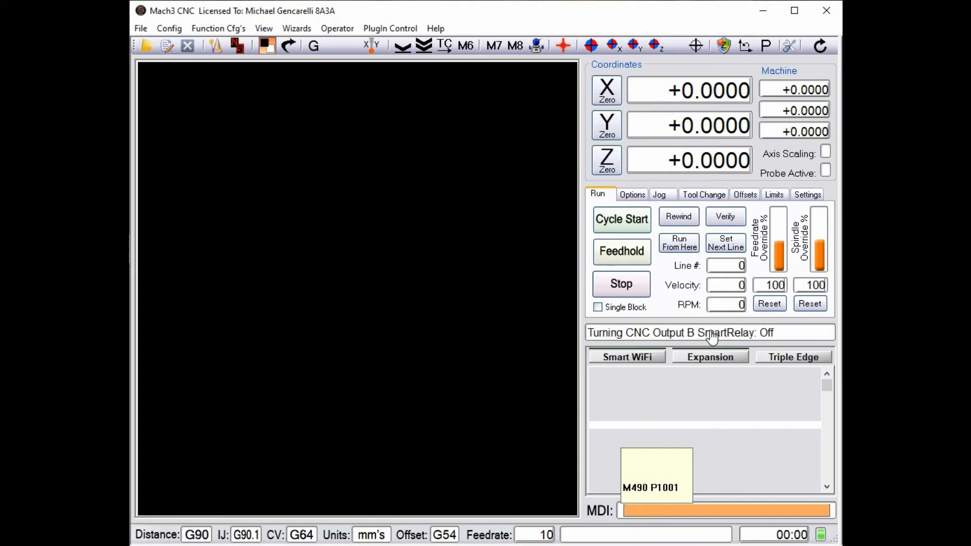
{"action": "left_click", "coordinate": [712, 336]}
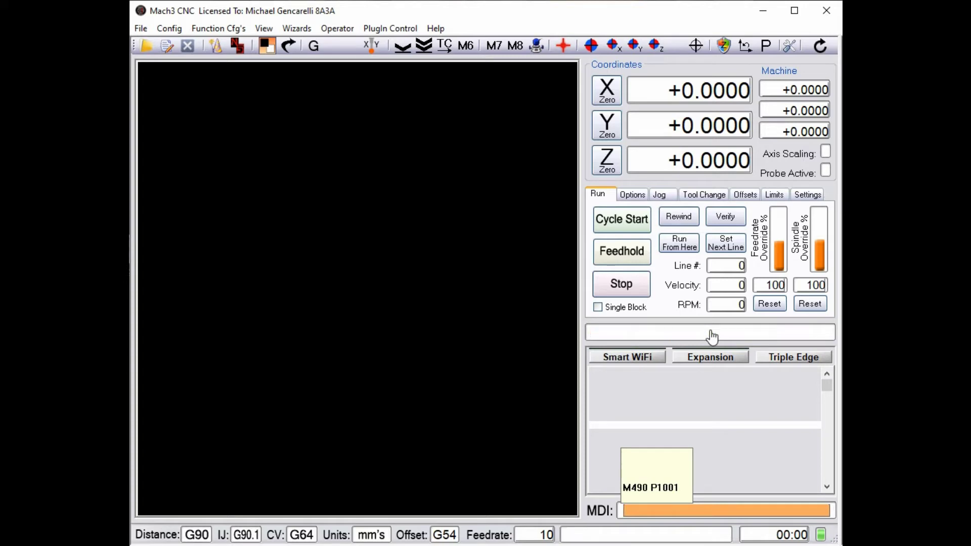
{"action": "left_click", "coordinate": [633, 364]}
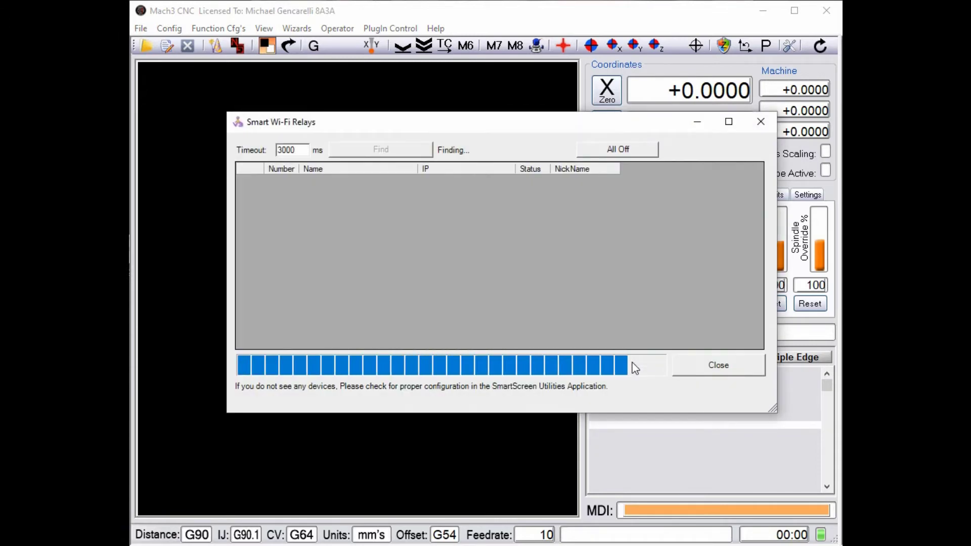
{"action": "left_click", "coordinate": [713, 366]}
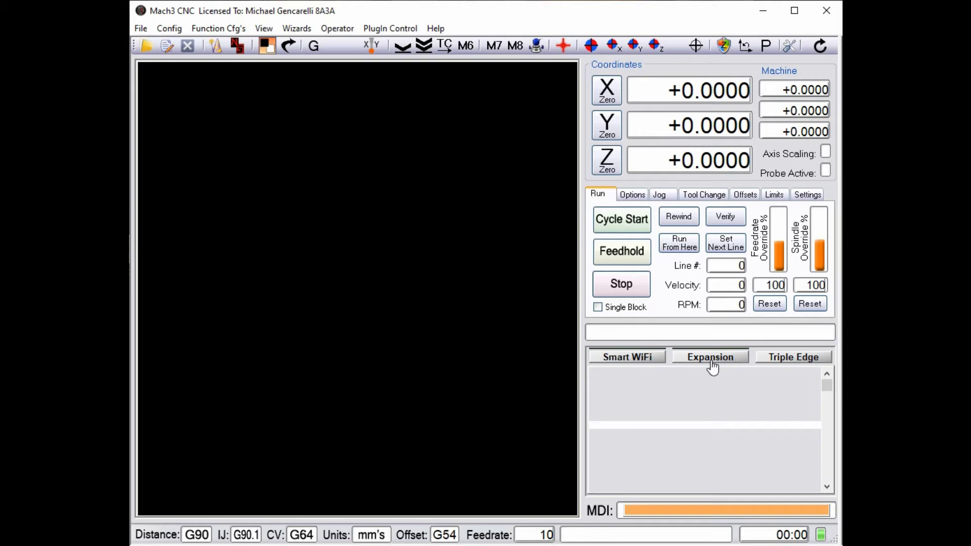
In the Expansion window, switch Relays #1, #3, #5 and #7 on, then off again, and close it
{"action": "left_click", "coordinate": [709, 361]}
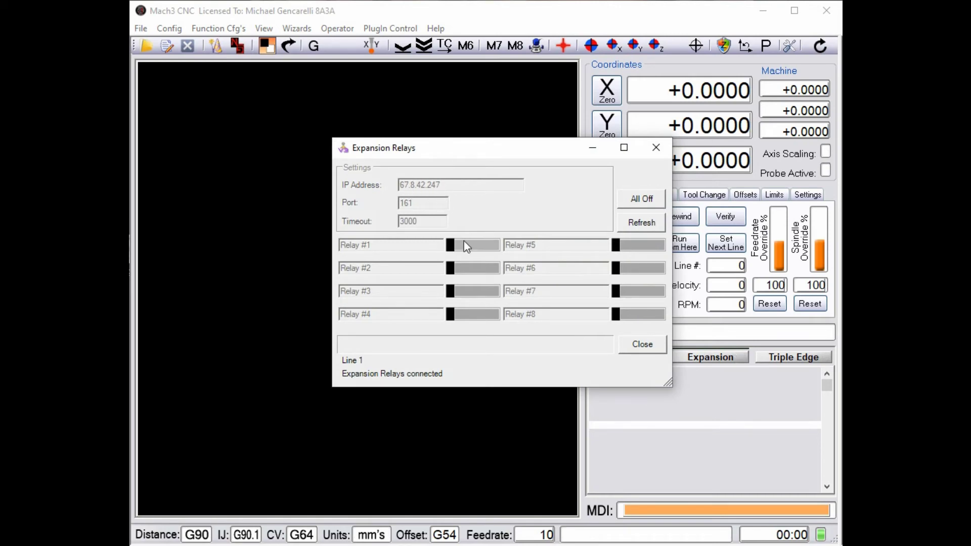
{"action": "left_click", "coordinate": [478, 244]}
{"action": "left_click", "coordinate": [478, 291]}
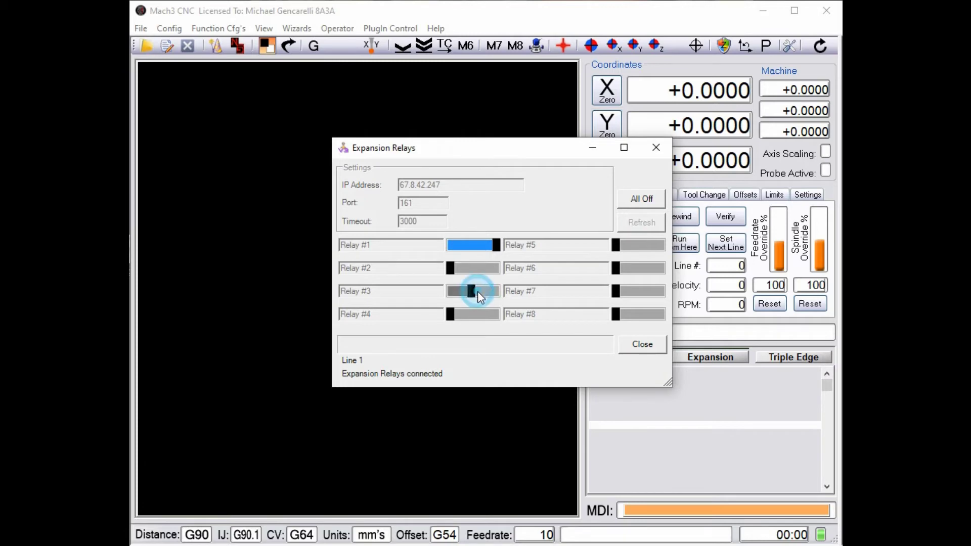
{"action": "left_click", "coordinate": [645, 246]}
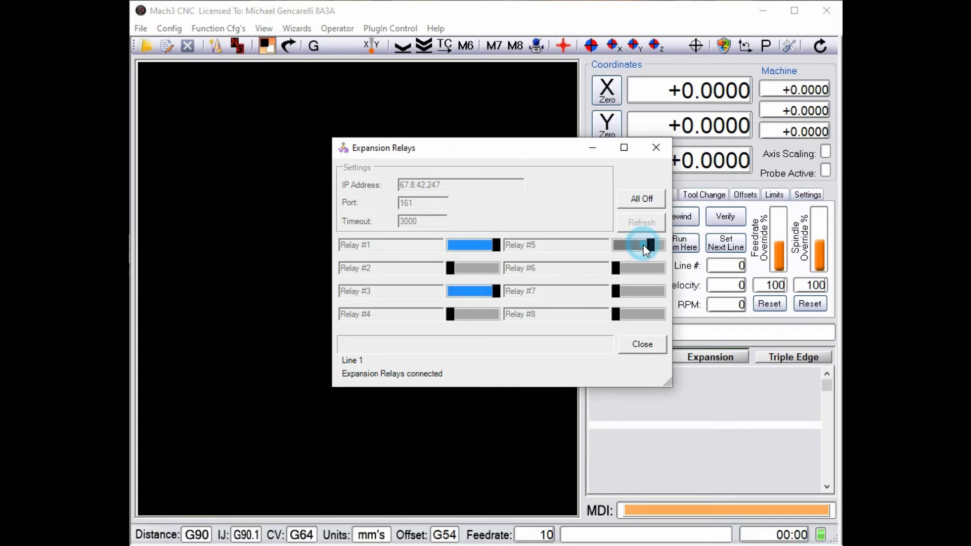
{"action": "left_click", "coordinate": [645, 292]}
{"action": "left_click", "coordinate": [623, 292]}
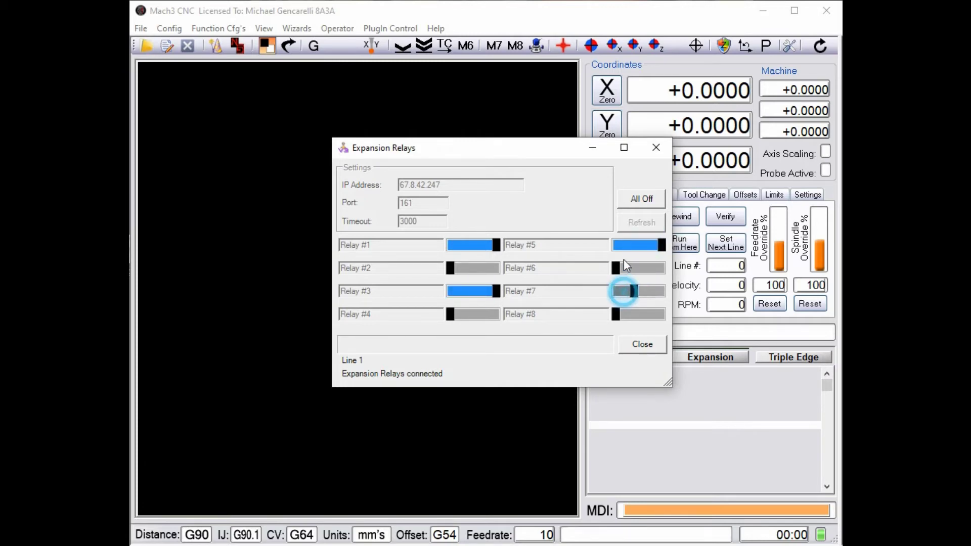
{"action": "left_click", "coordinate": [623, 245]}
{"action": "left_click", "coordinate": [460, 246]}
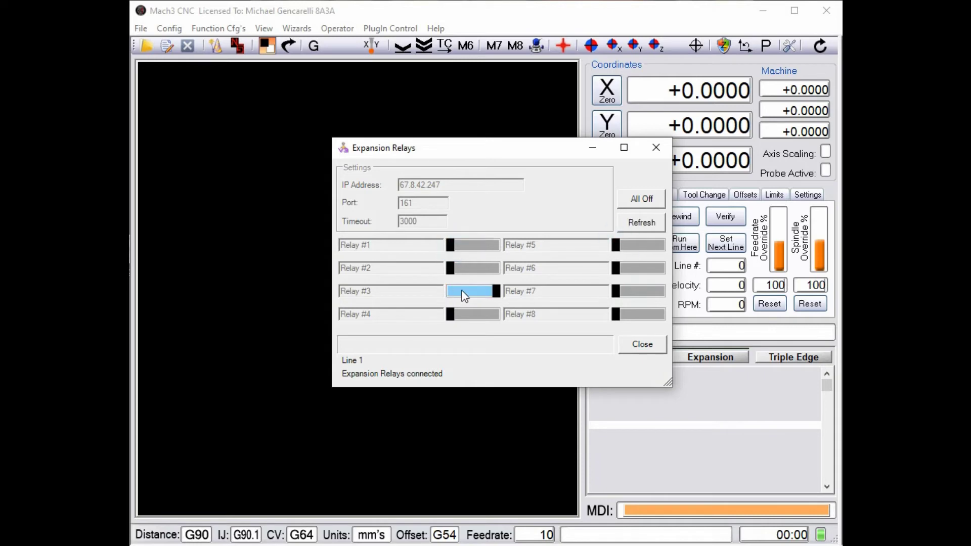
{"action": "left_click", "coordinate": [463, 293]}
{"action": "left_click", "coordinate": [633, 345]}
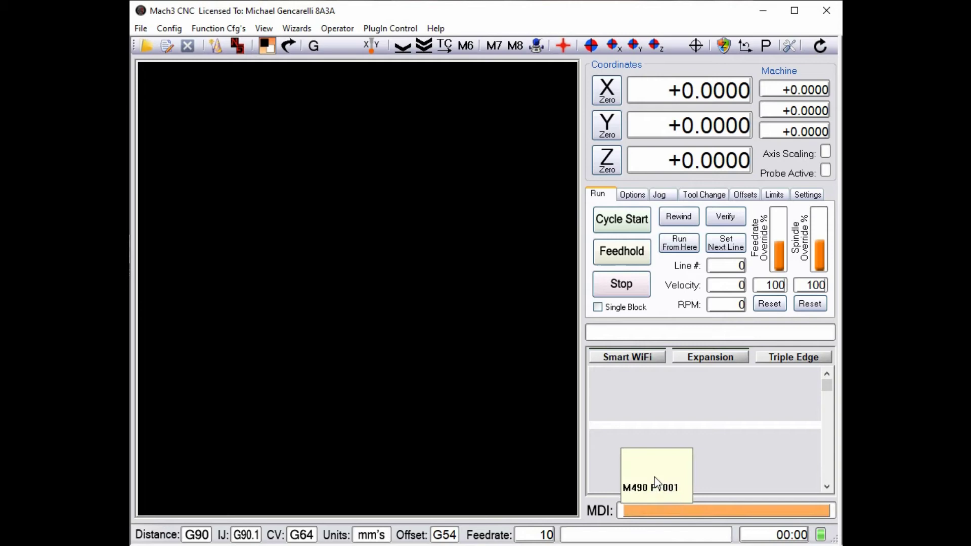
Run M451 from the MDI line and confirm Relay #5 is on in the Expansion window
{"action": "type", "text": "m451"}
{"action": "key", "text": "Return"}
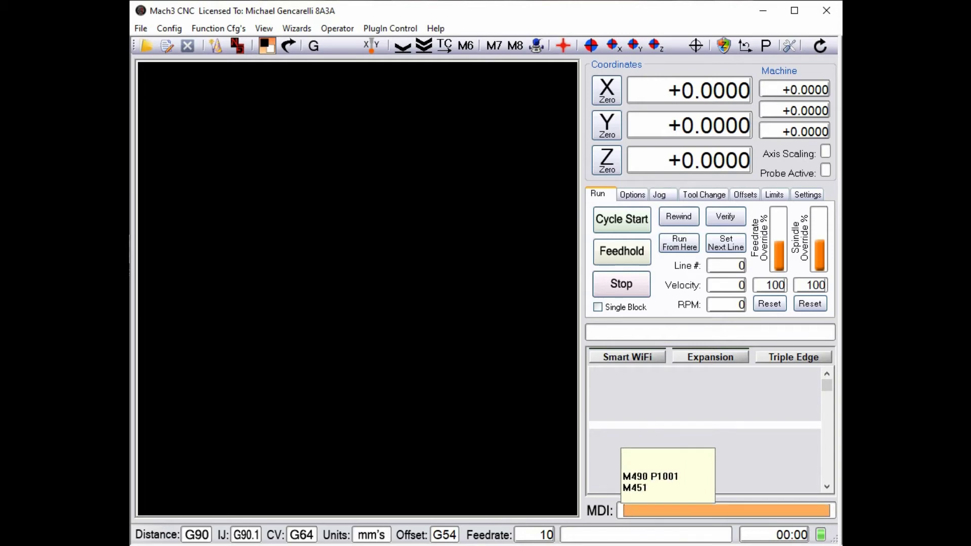
{"action": "left_click", "coordinate": [723, 360]}
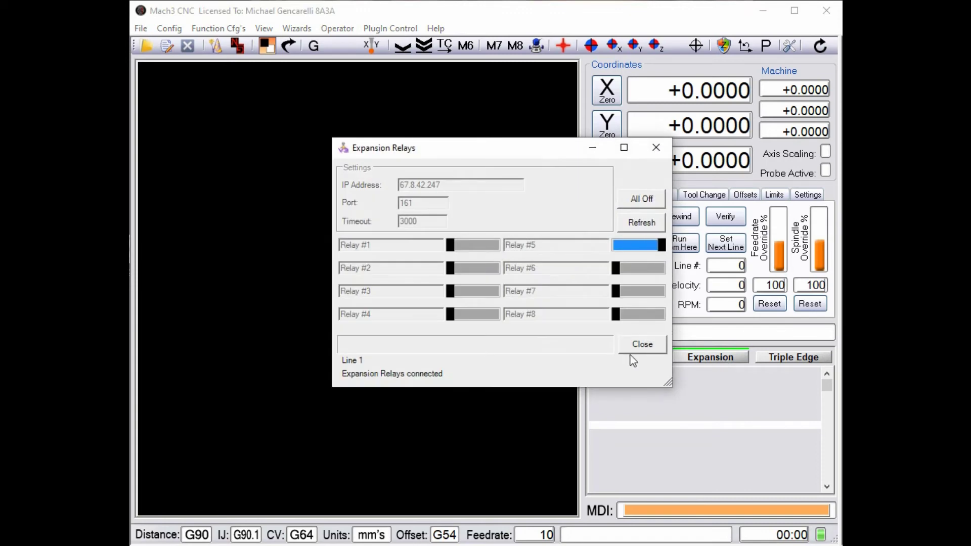
{"action": "left_click", "coordinate": [653, 346]}
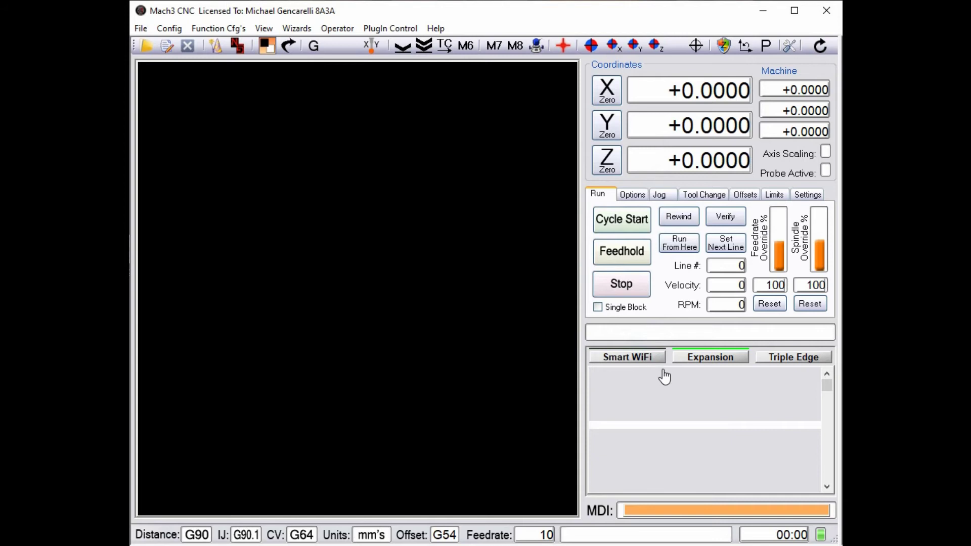
Open the Triple Edge Finder and run Setup, which rejects thickness 0.61 outside 12.5–19.0
{"action": "left_click", "coordinate": [796, 358]}
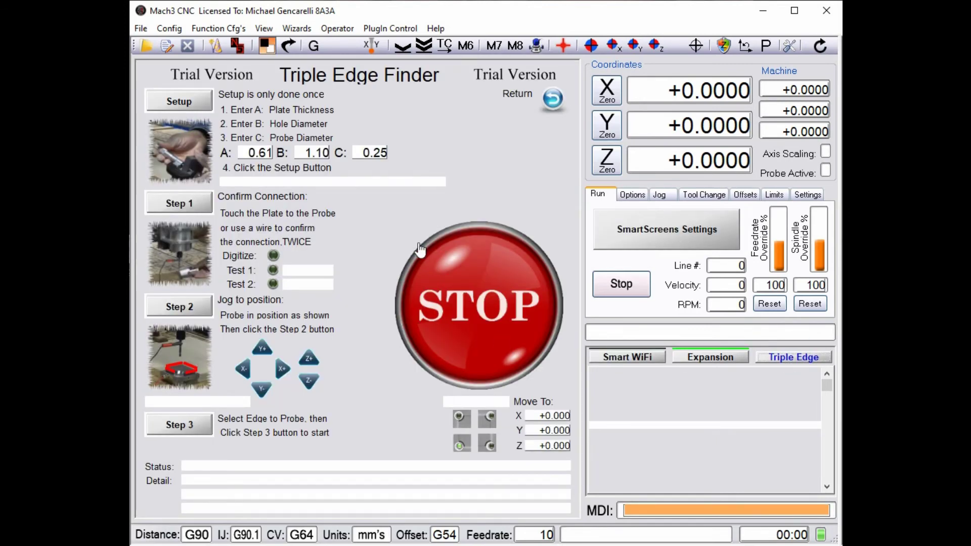
{"action": "left_click", "coordinate": [187, 104]}
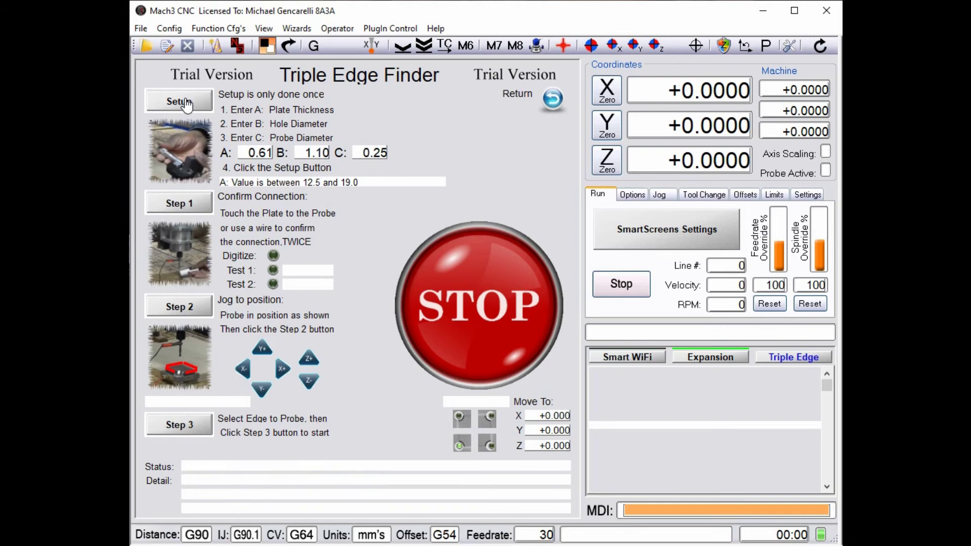
In SmartScreens Settings, switch units to Inch and enable Smart Wi-Fi
{"action": "left_click", "coordinate": [645, 229]}
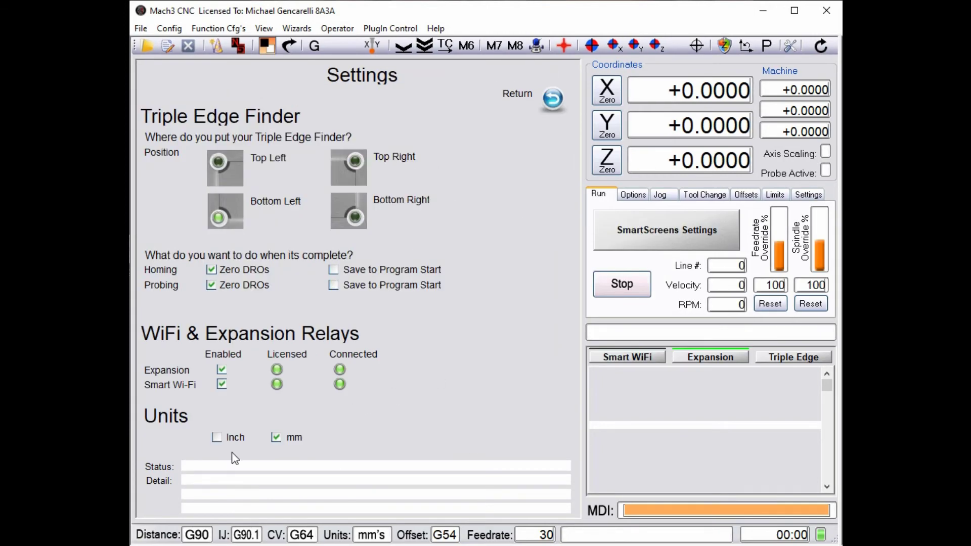
{"action": "left_click", "coordinate": [215, 438]}
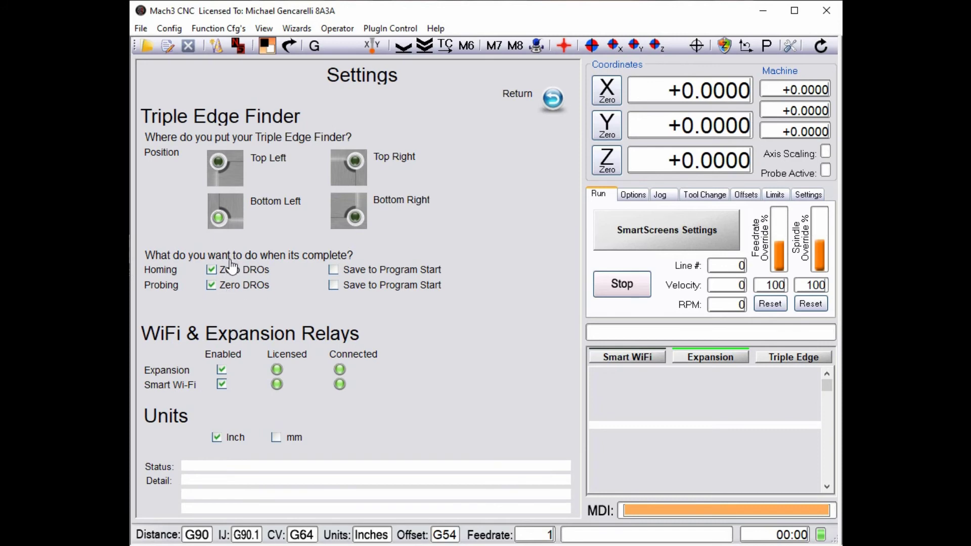
{"action": "left_click", "coordinate": [222, 385]}
Run the inch edge finder setup (A 0.61, B 1.10, C 0.25), stop its connection test, and show Options
{"action": "left_click", "coordinate": [779, 360]}
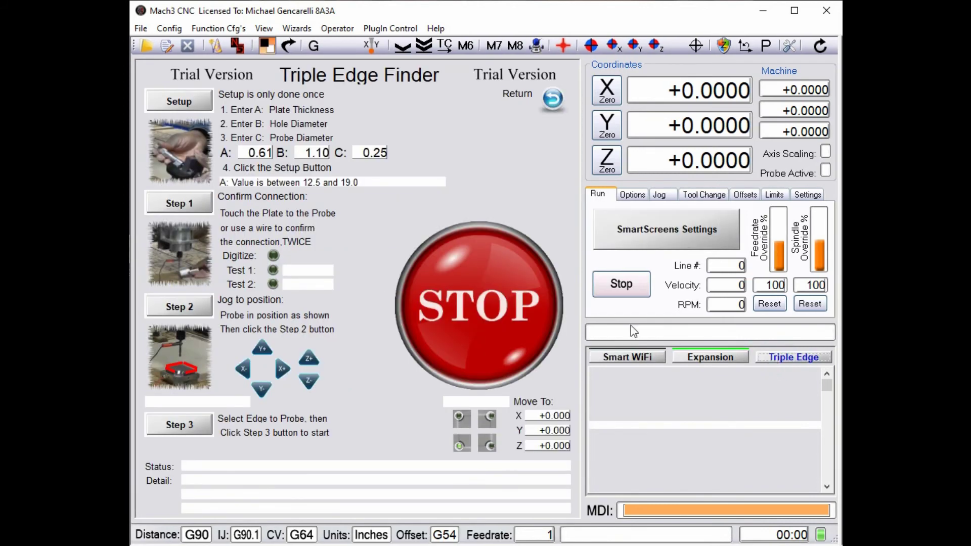
{"action": "left_click", "coordinate": [186, 97]}
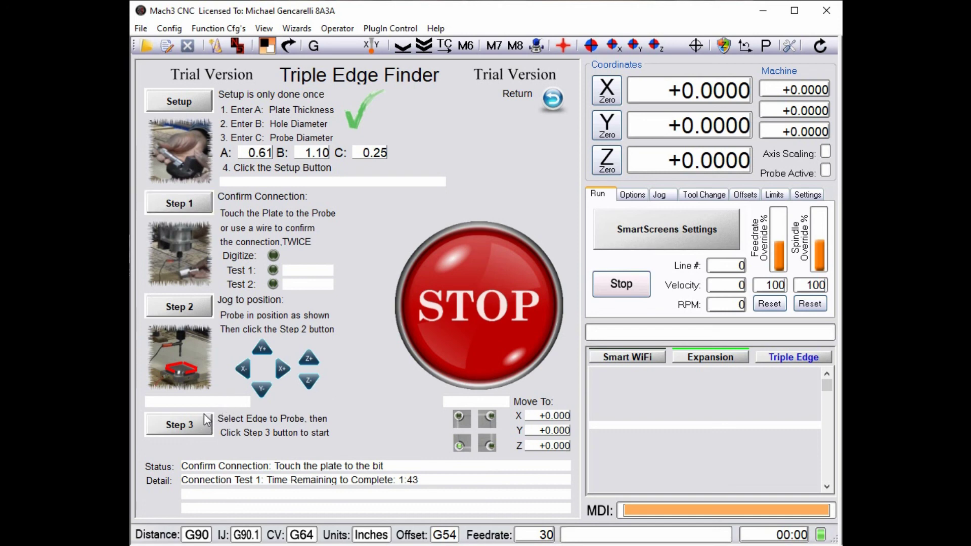
{"action": "left_click", "coordinate": [460, 354]}
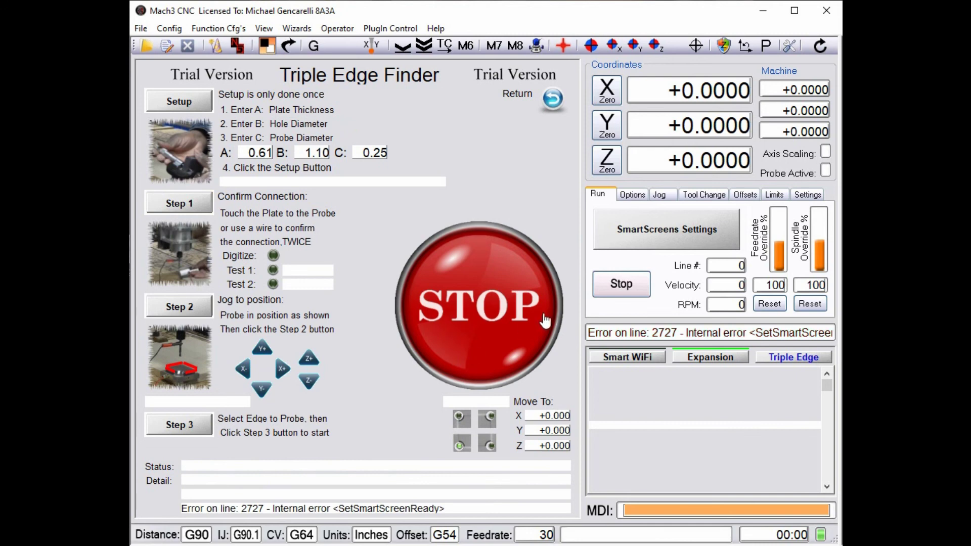
{"action": "left_click", "coordinate": [628, 197]}
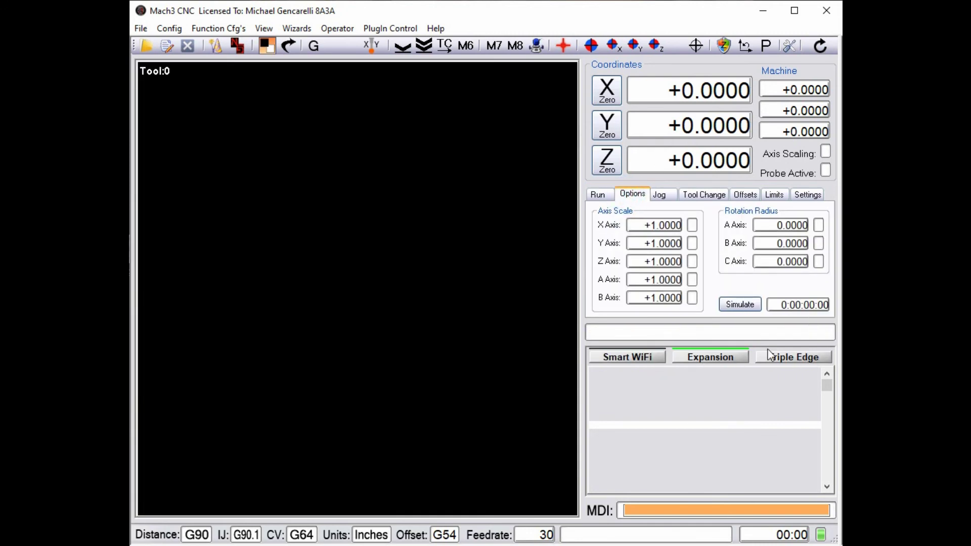